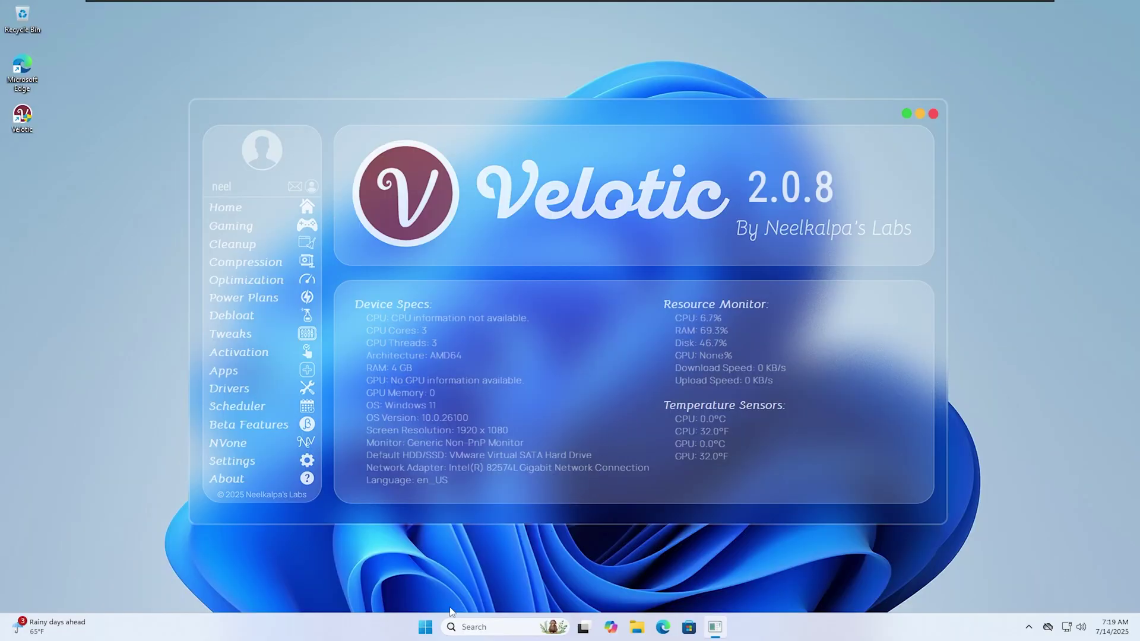
# Check Local Disk (C:) properties in This PC: 27.6 GB used, 31.5 GB free of 59.2 GB.
pyautogui.click(426, 627)
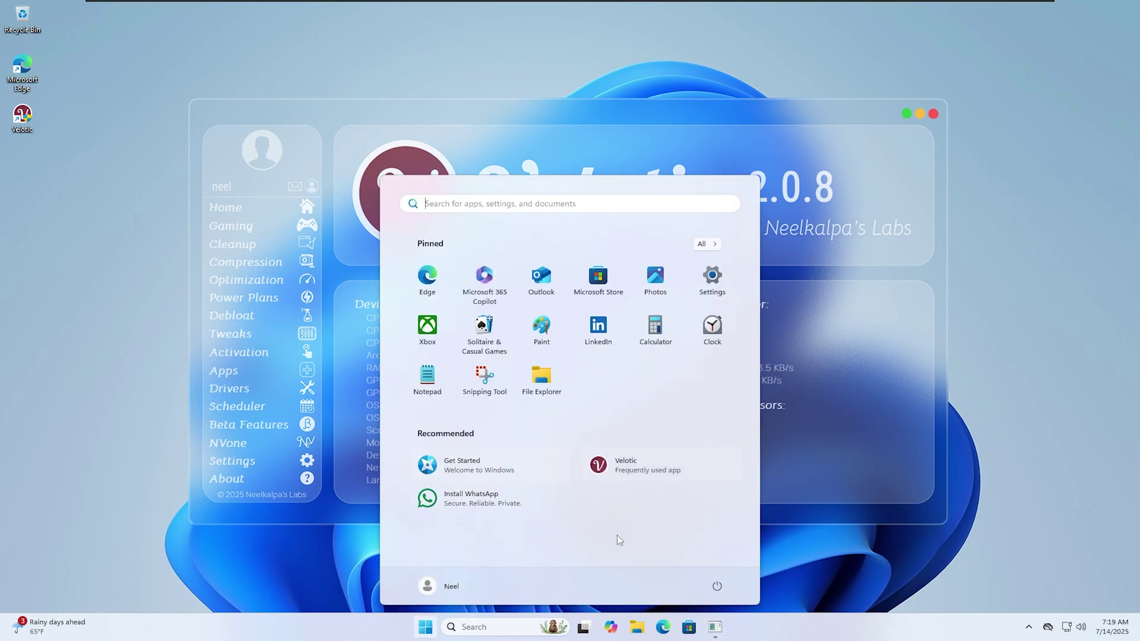
pyautogui.click(634, 637)
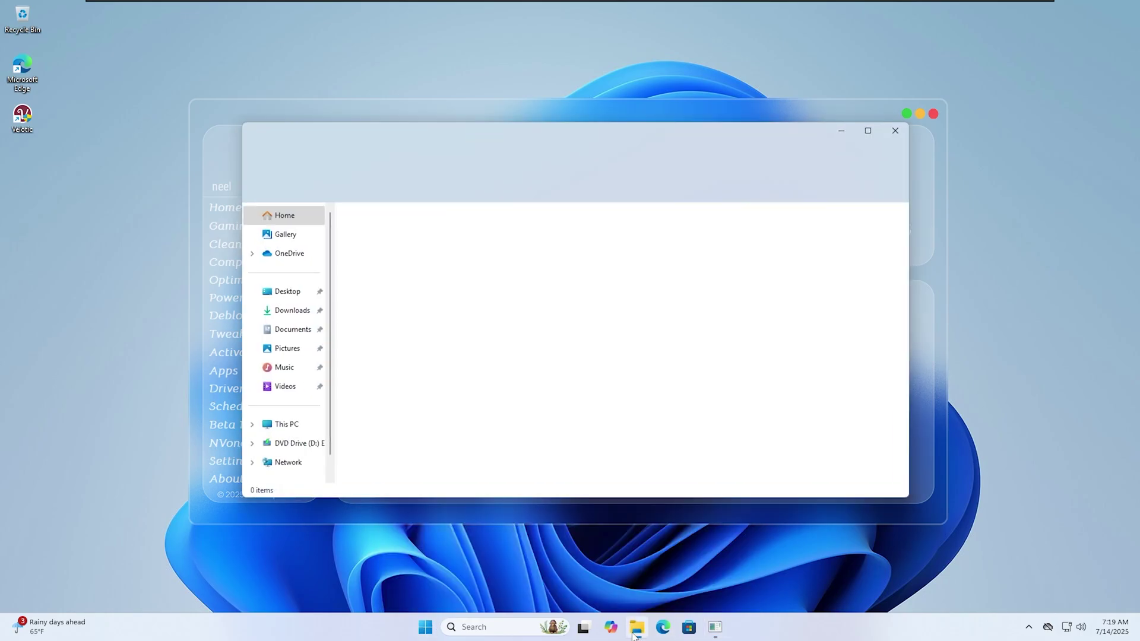
pyautogui.click(286, 424)
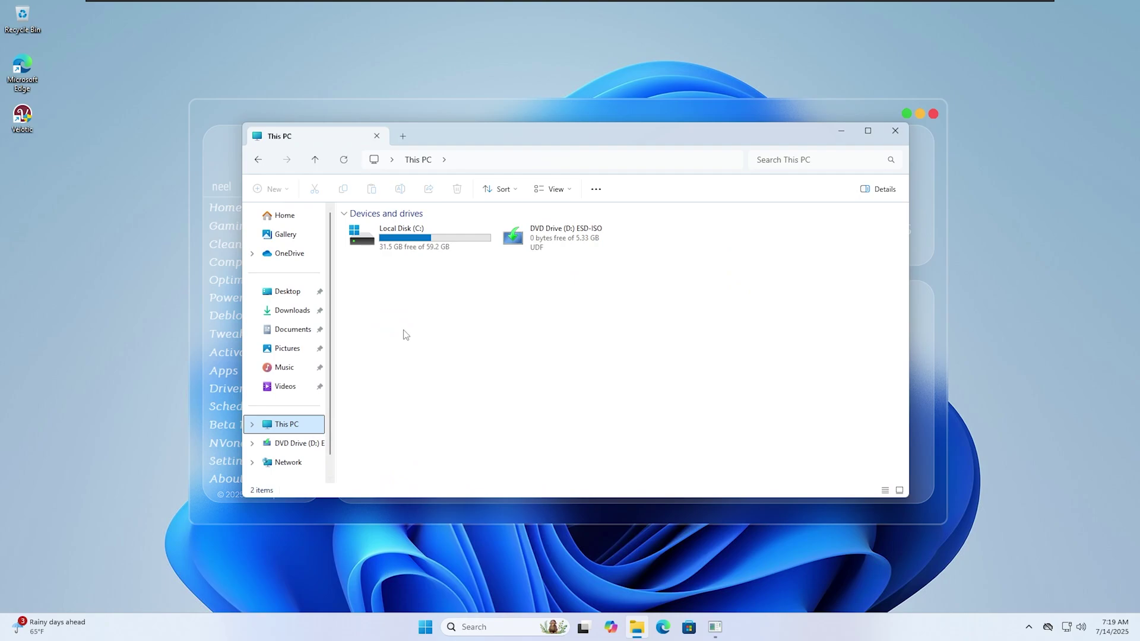
pyautogui.click(418, 248)
pyautogui.rightClick(418, 247)
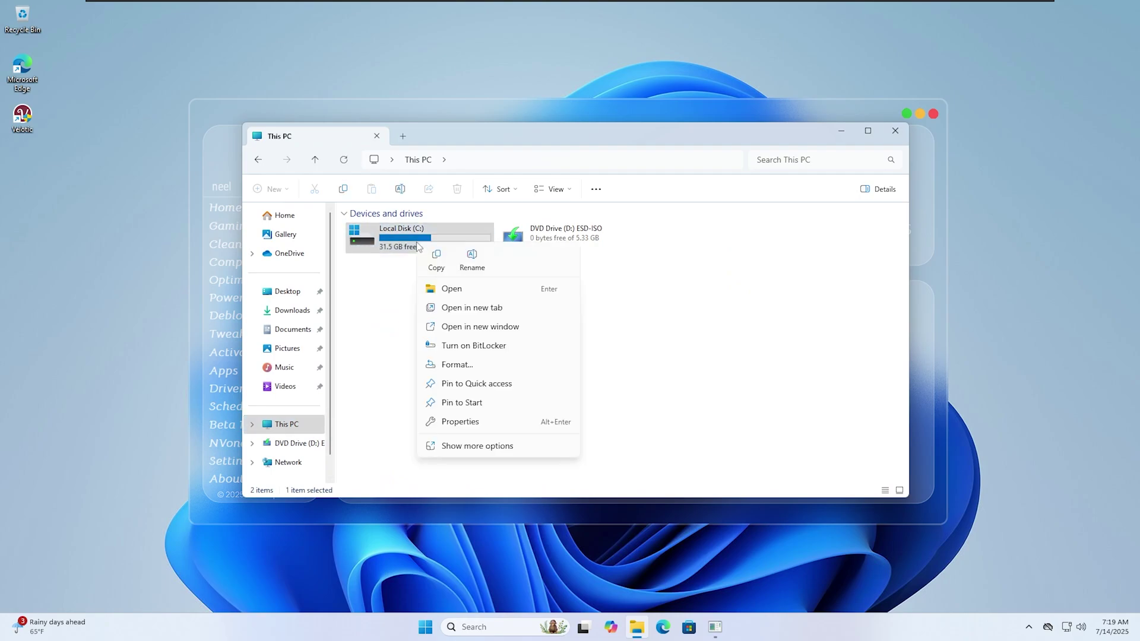
pyautogui.click(479, 424)
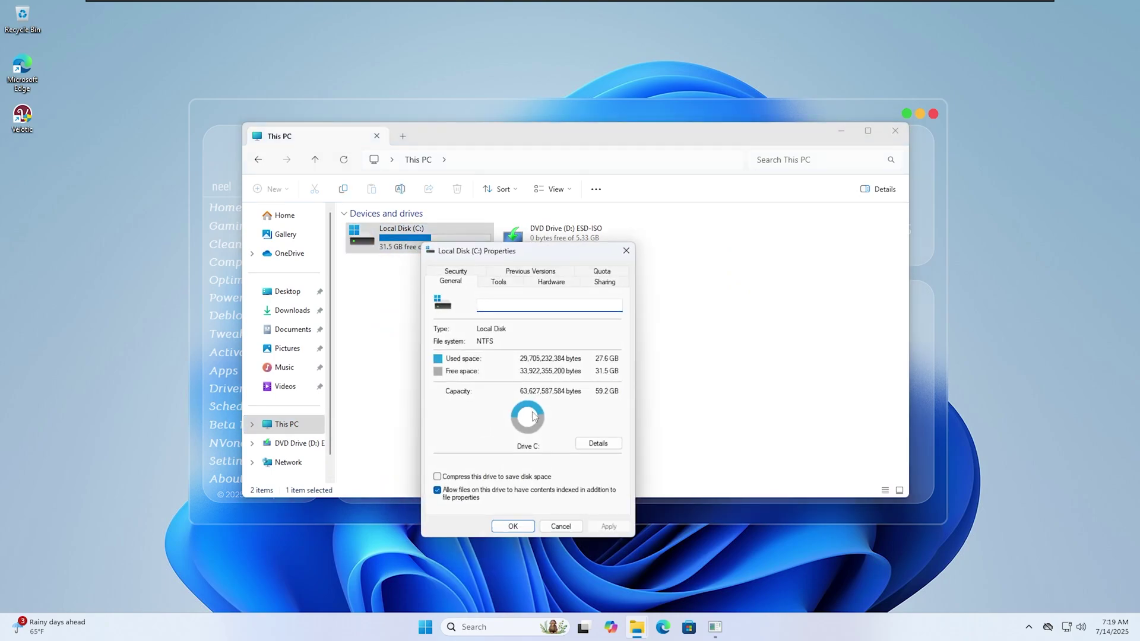
pyautogui.click(628, 252)
pyautogui.click(707, 371)
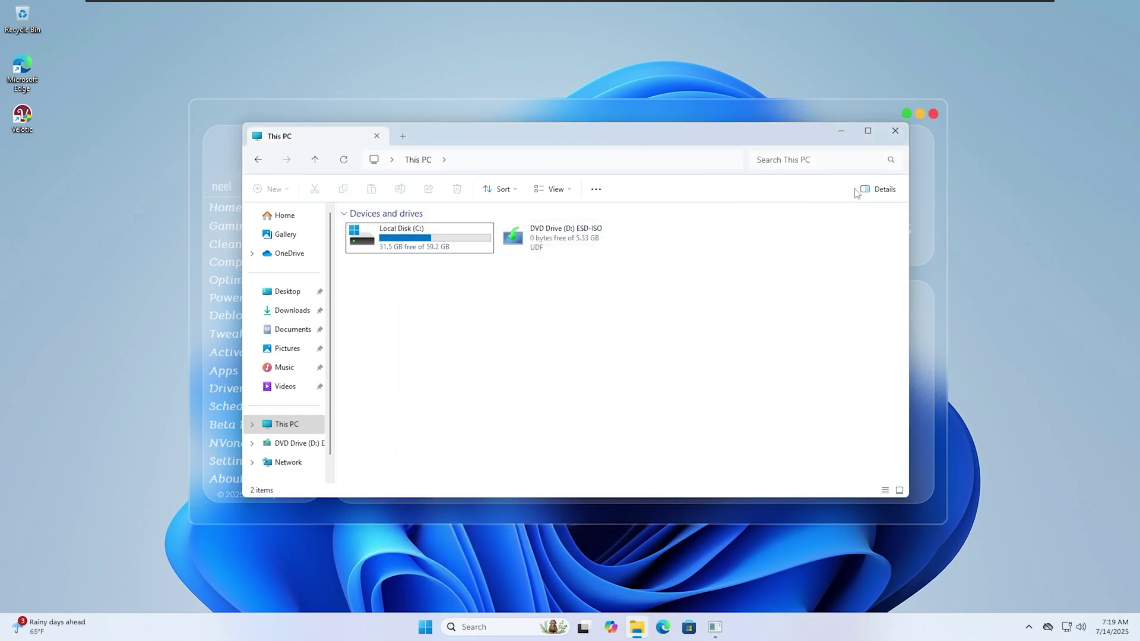
# Show Settings' Installed apps list full-screen and scroll through its 35 apps.
pyautogui.click(895, 131)
pyautogui.press('super')
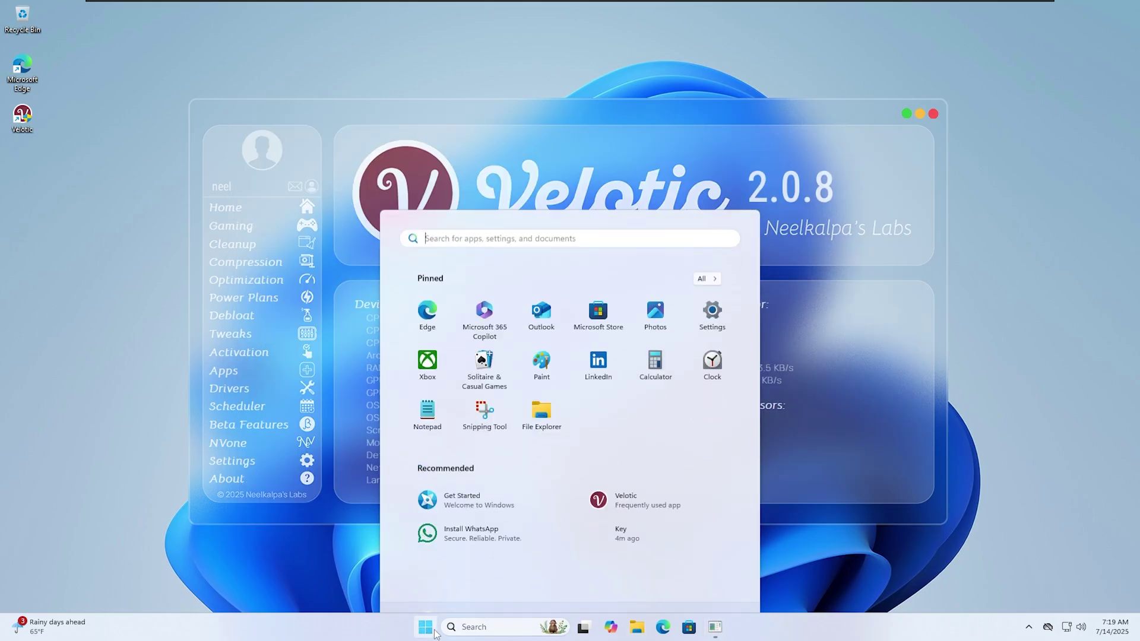
pyautogui.click(712, 276)
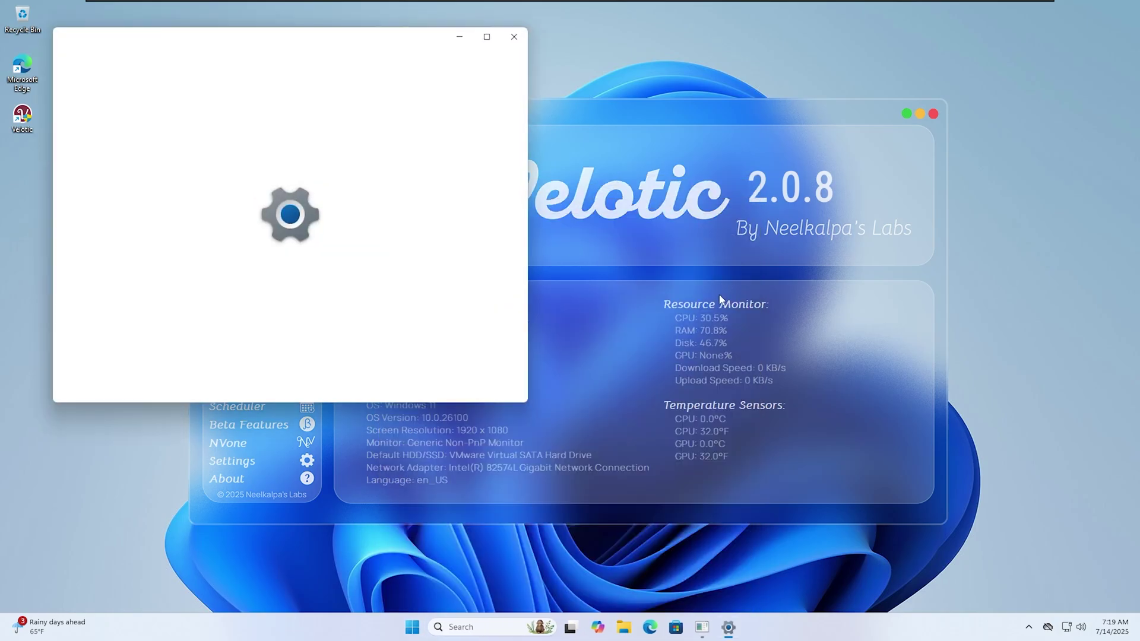
pyautogui.click(193, 274)
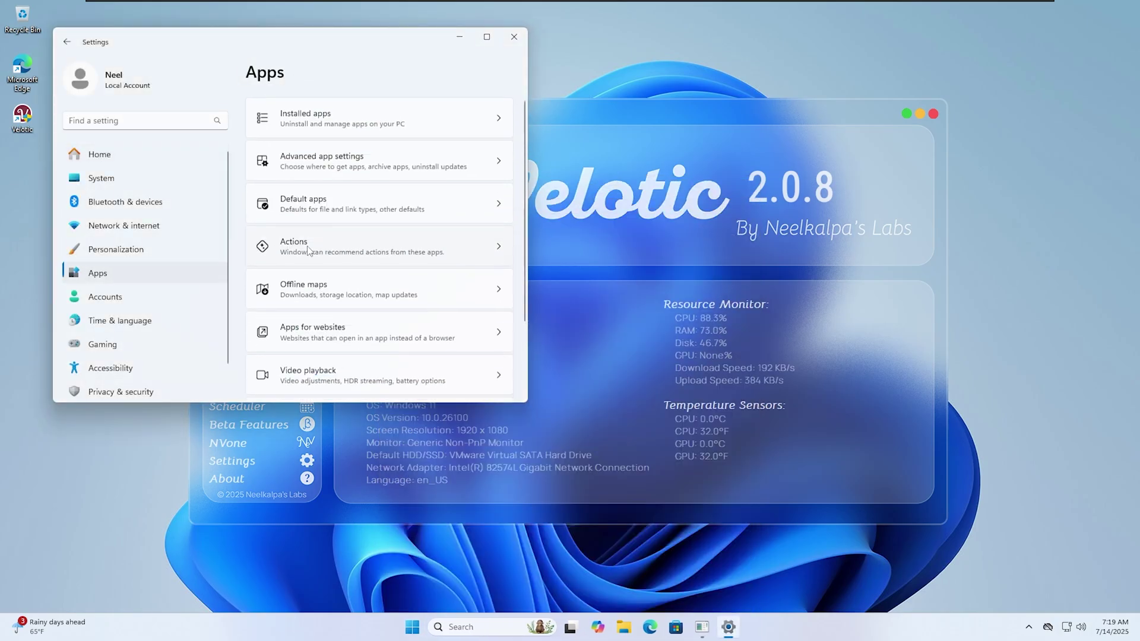
pyautogui.click(359, 119)
pyautogui.click(486, 36)
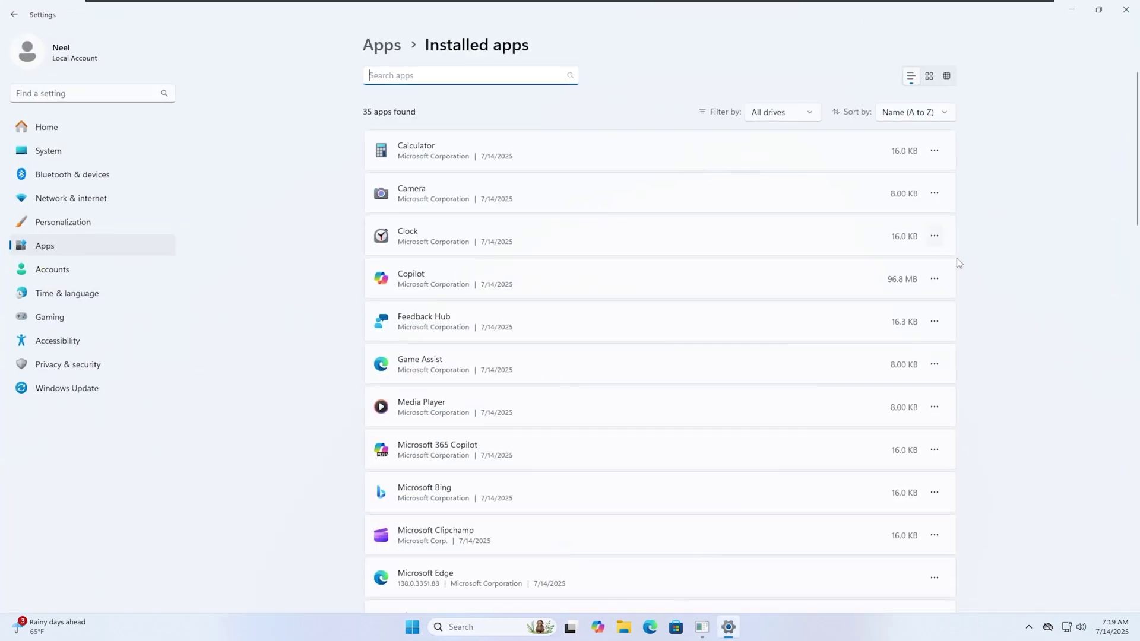
pyautogui.scroll(-15, 977, 256)
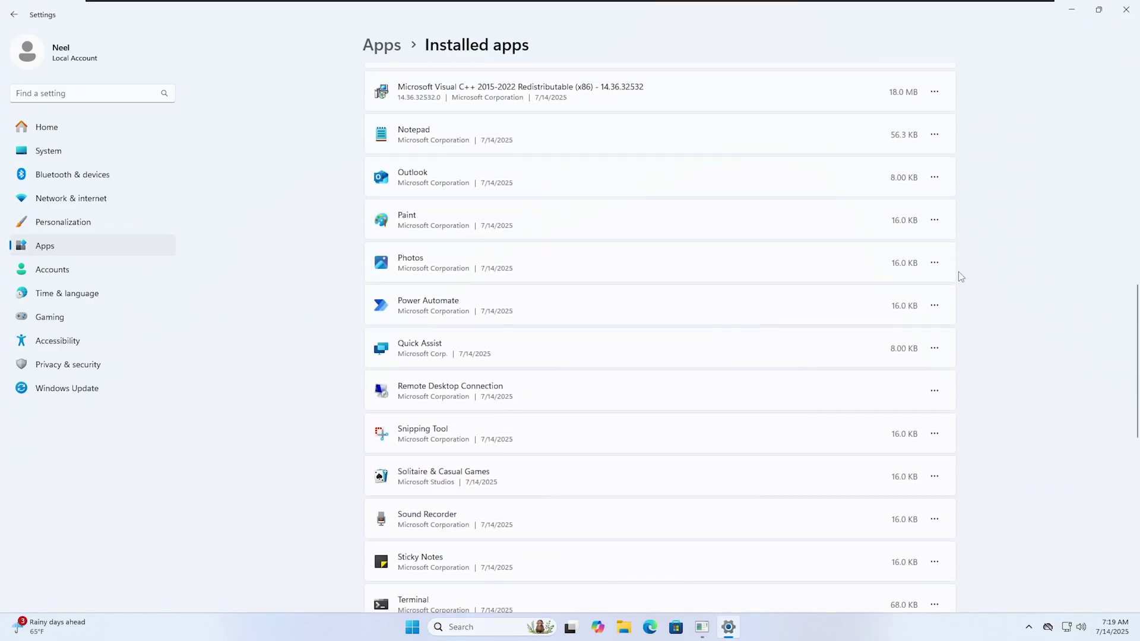
pyautogui.scroll(-3, 956, 277)
pyautogui.scroll(15, 955, 280)
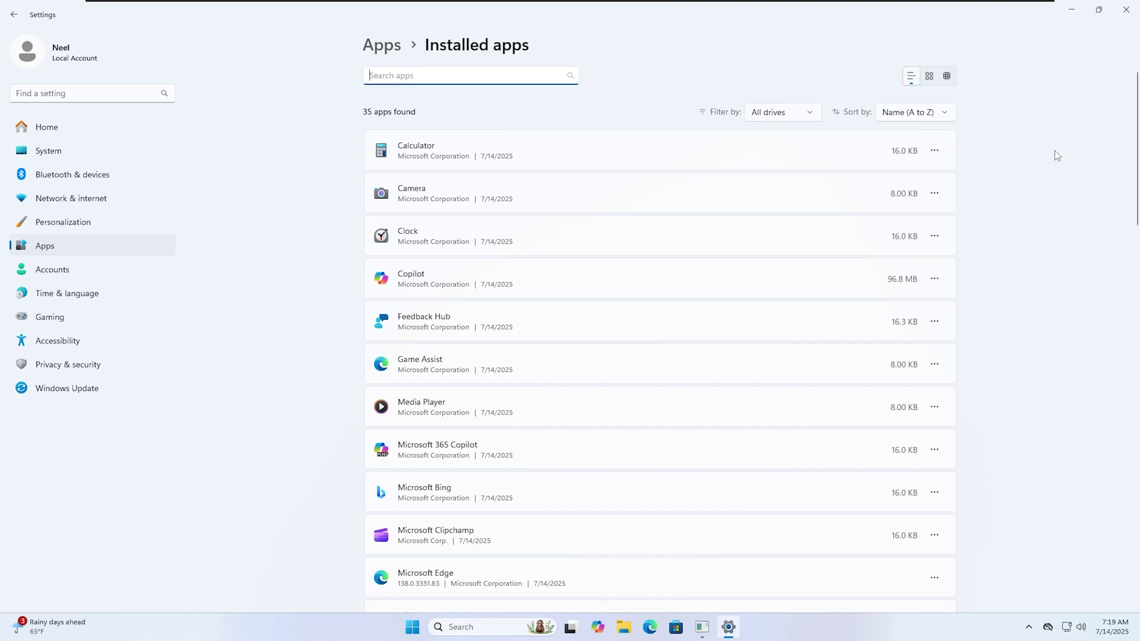
# Apply Velotic's Normal Debloat from the Debloat section after closing Settings.
pyautogui.click(1126, 9)
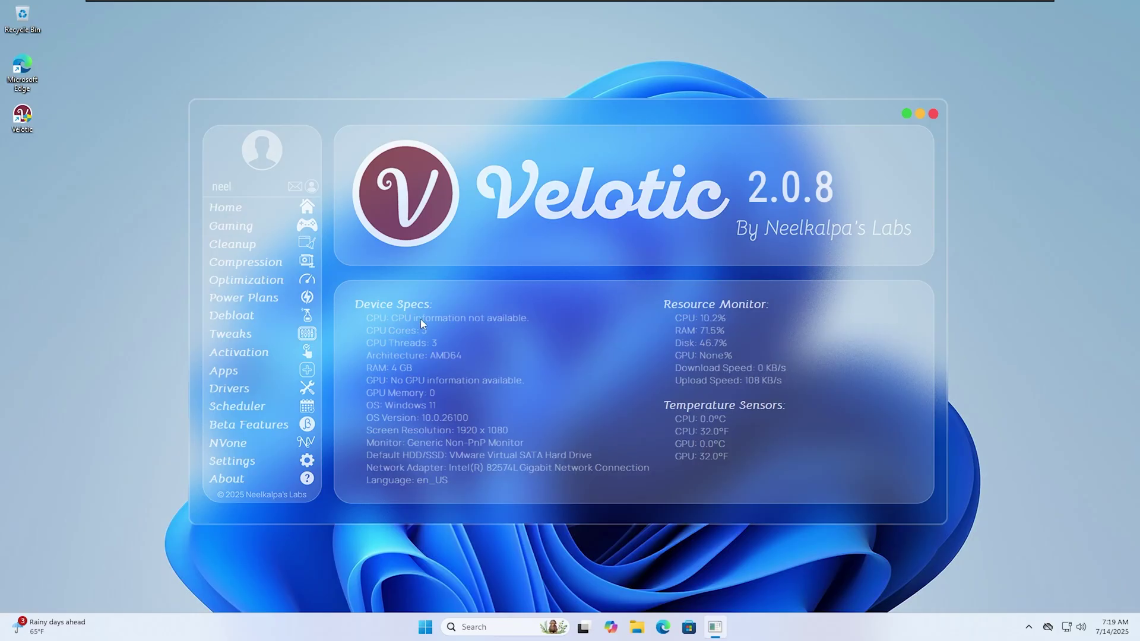
pyautogui.click(314, 315)
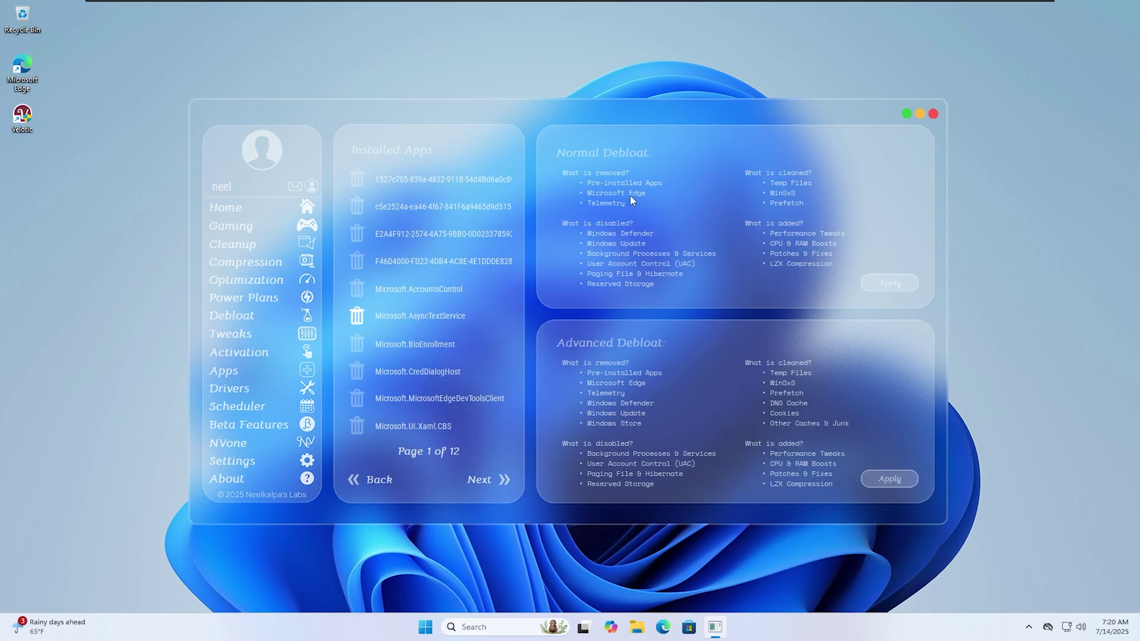
pyautogui.click(888, 284)
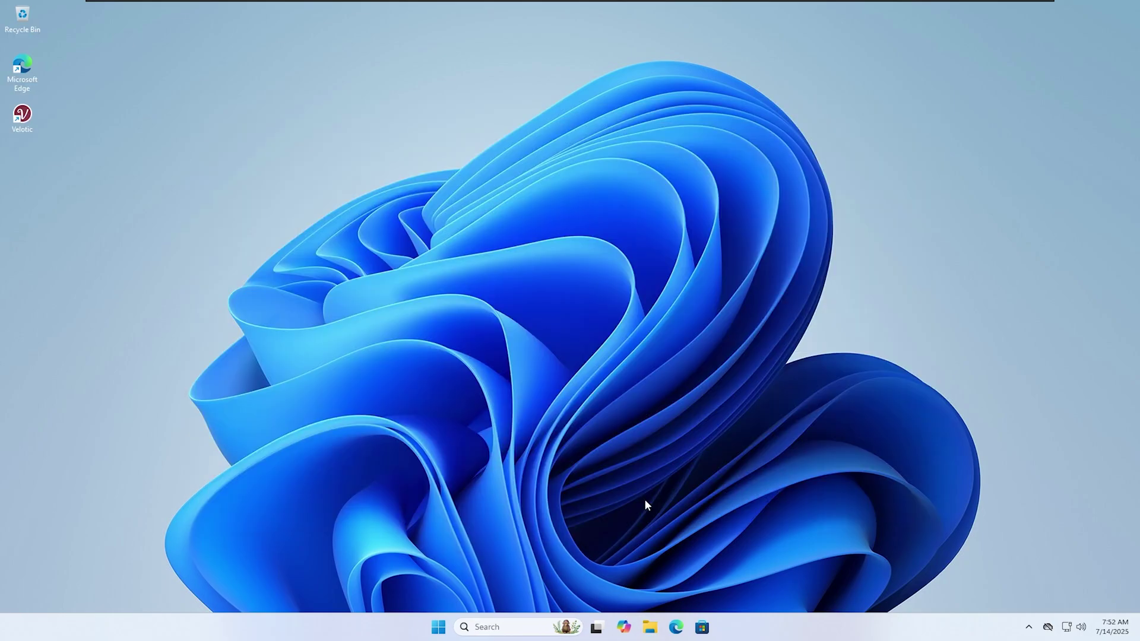
# Recheck Local Disk (C:) properties, now 46.9 GB free of 59.2 GB with 12.3 GB used.
pyautogui.click(649, 627)
pyautogui.click(286, 424)
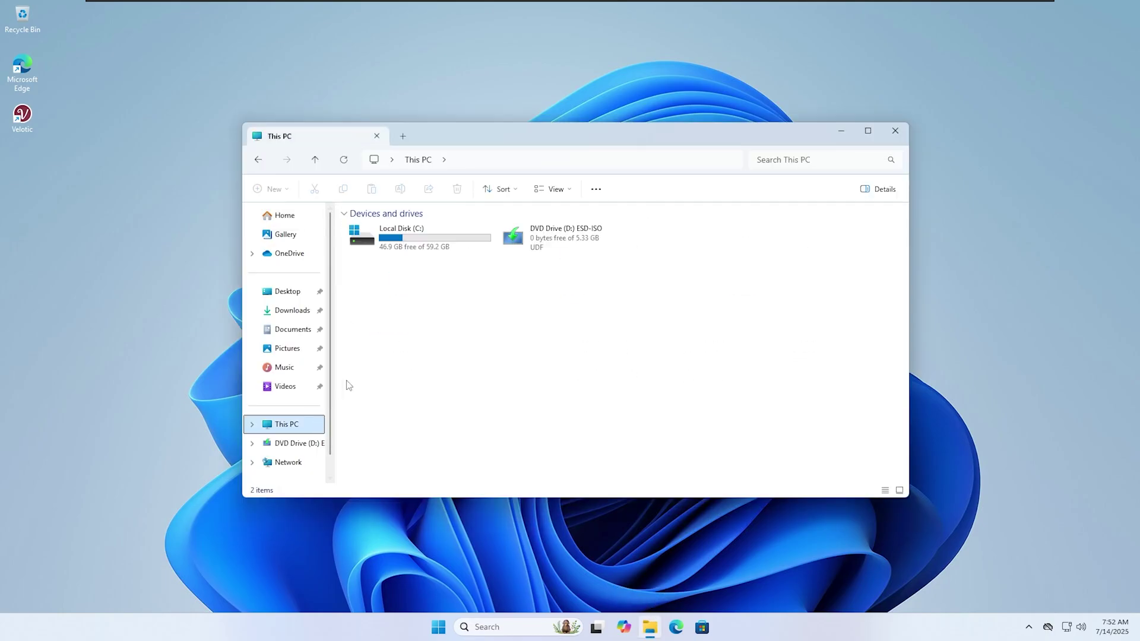
pyautogui.click(409, 252)
pyautogui.rightClick(408, 253)
pyautogui.click(453, 428)
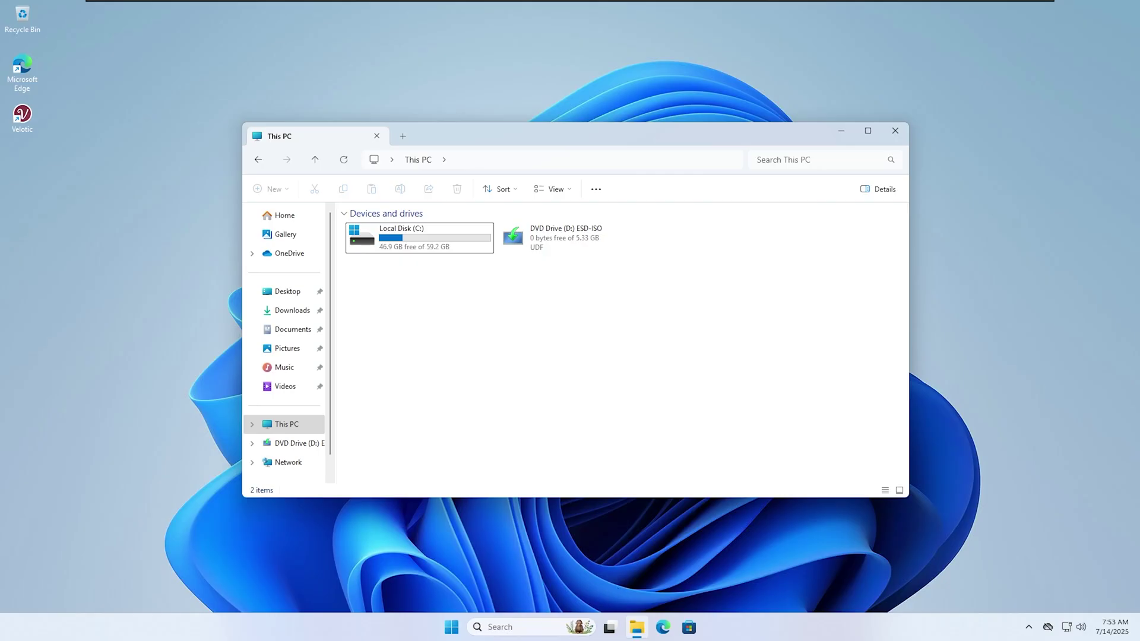
# Reopen Settings > Apps > Installed apps to review the apps left after debloating.
pyautogui.click(452, 627)
pyautogui.click(537, 276)
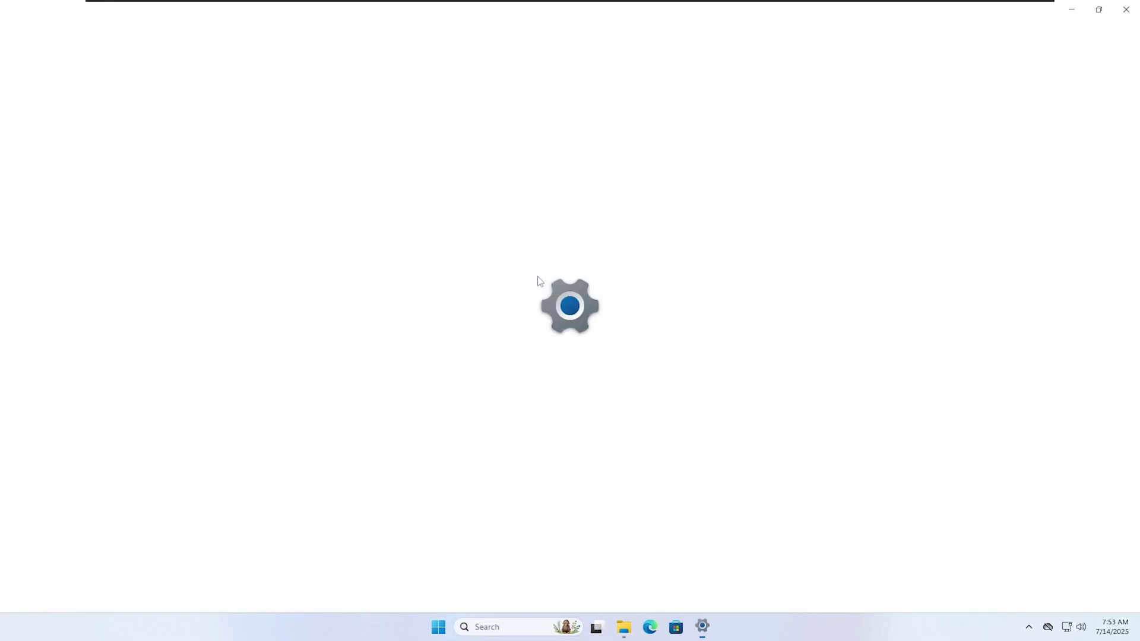
pyautogui.click(102, 247)
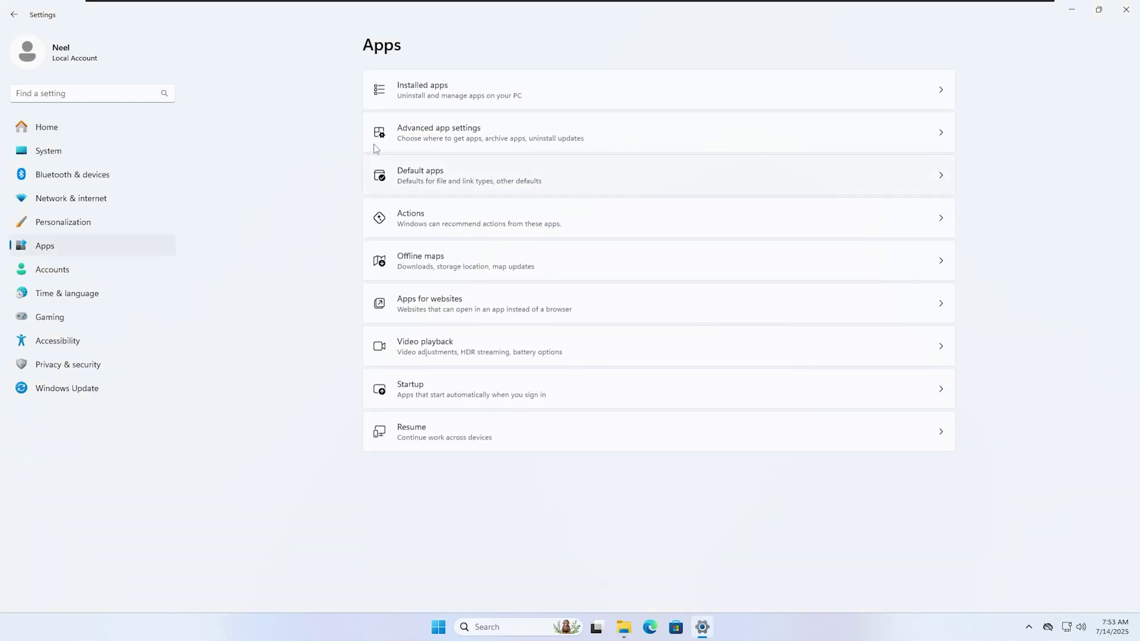
pyautogui.click(426, 95)
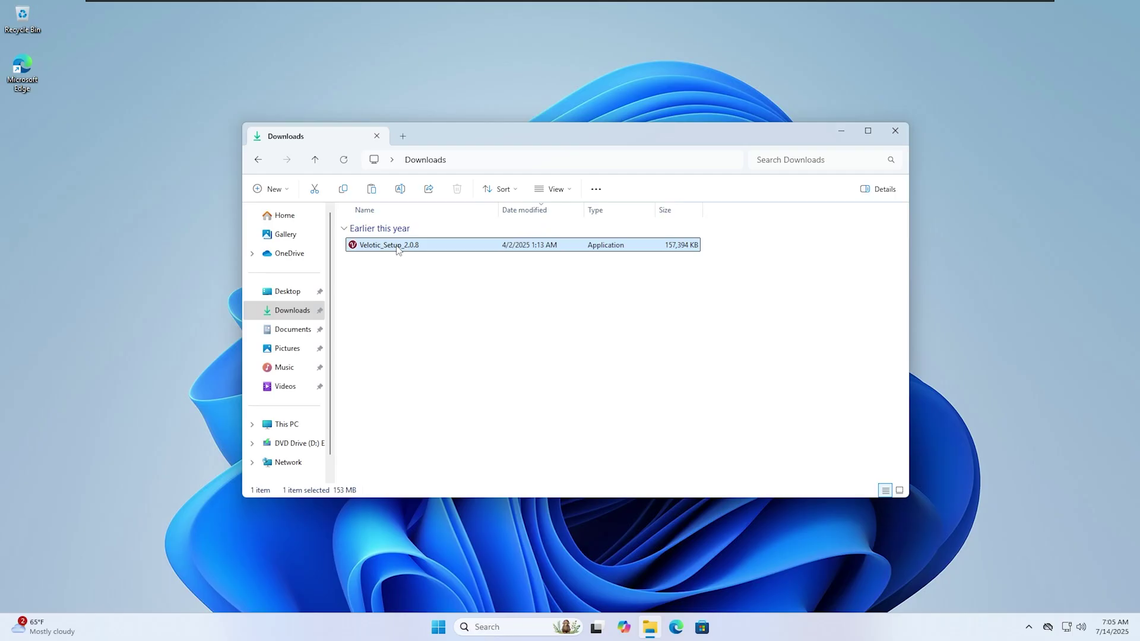
# Start Velotic_Setup_2.0.8 as admin, choose English and accept the licence agreement.
pyautogui.doubleClick(397, 252)
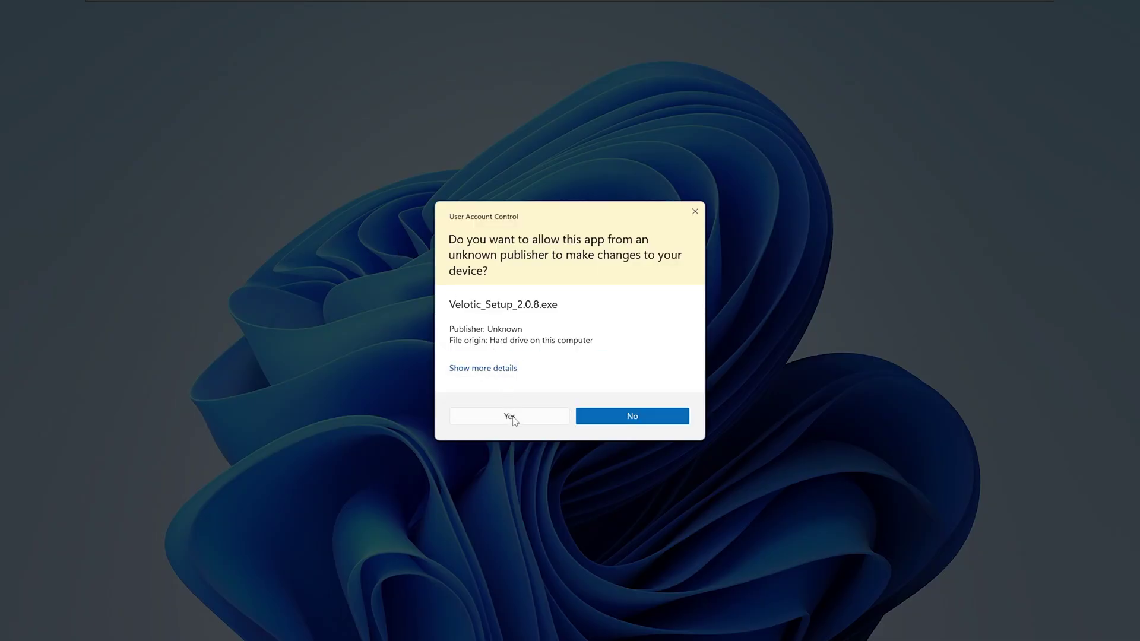
pyautogui.click(512, 415)
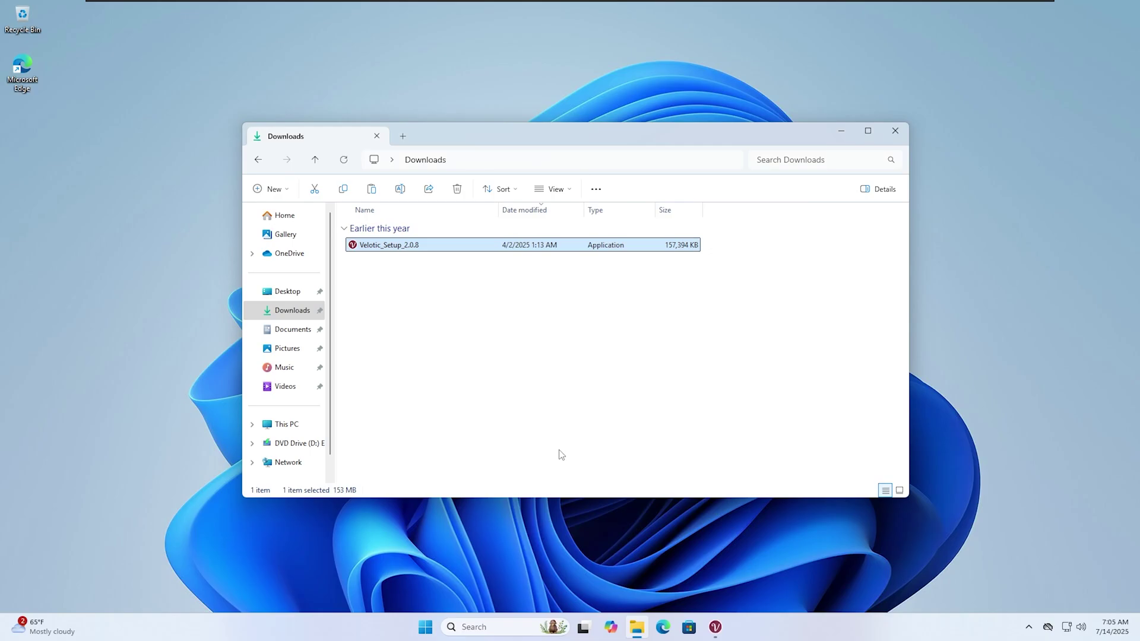
pyautogui.click(718, 631)
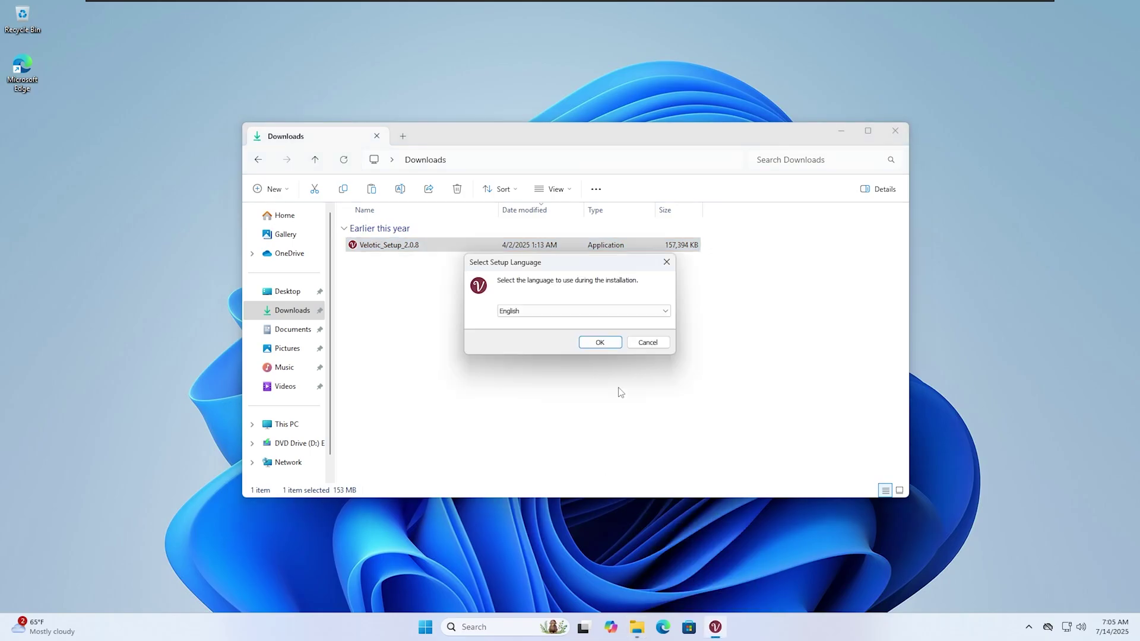
pyautogui.click(591, 341)
pyautogui.click(474, 390)
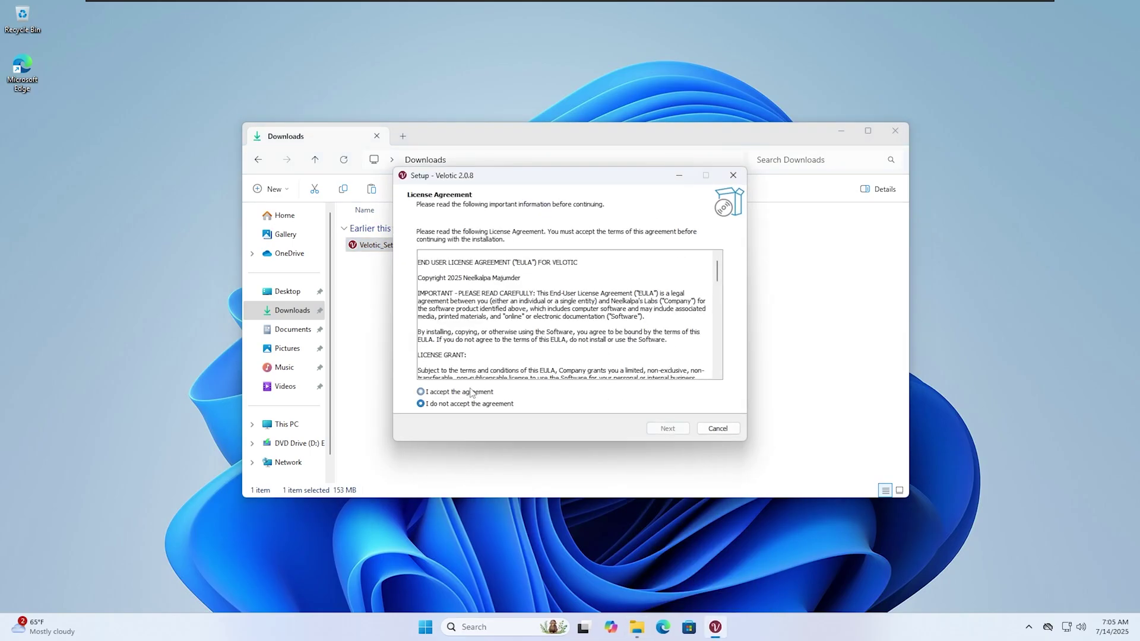
pyautogui.click(680, 431)
pyautogui.click(679, 429)
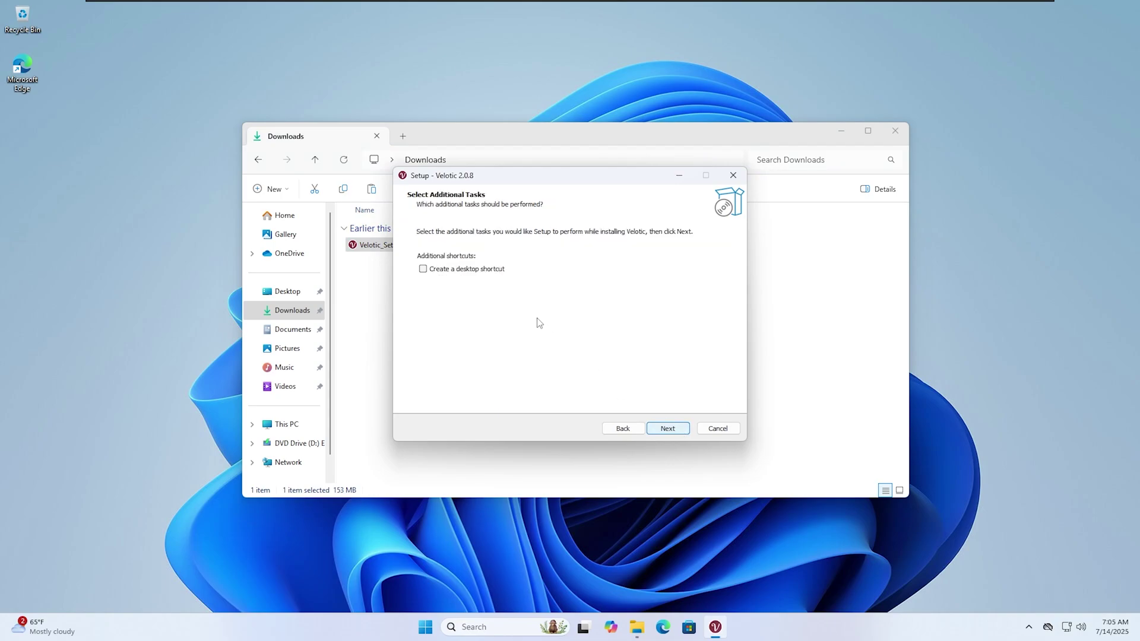
# Install Velotic 2.0.8 with a desktop shortcut, finish setup and close the Downloads folder.
pyautogui.click(503, 270)
pyautogui.click(669, 430)
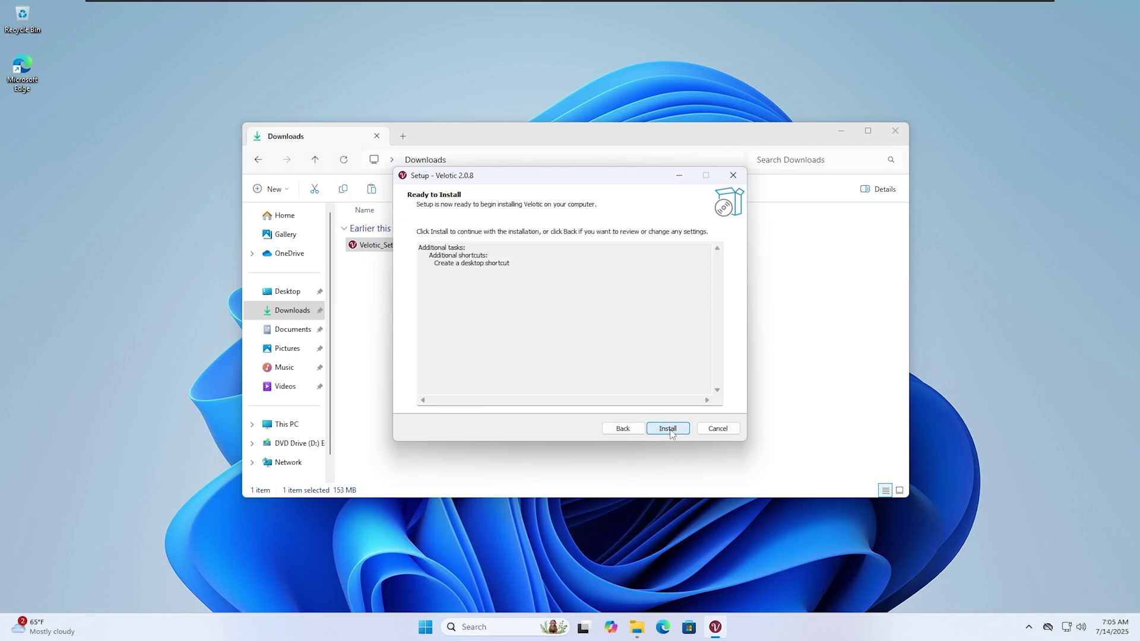
pyautogui.click(670, 430)
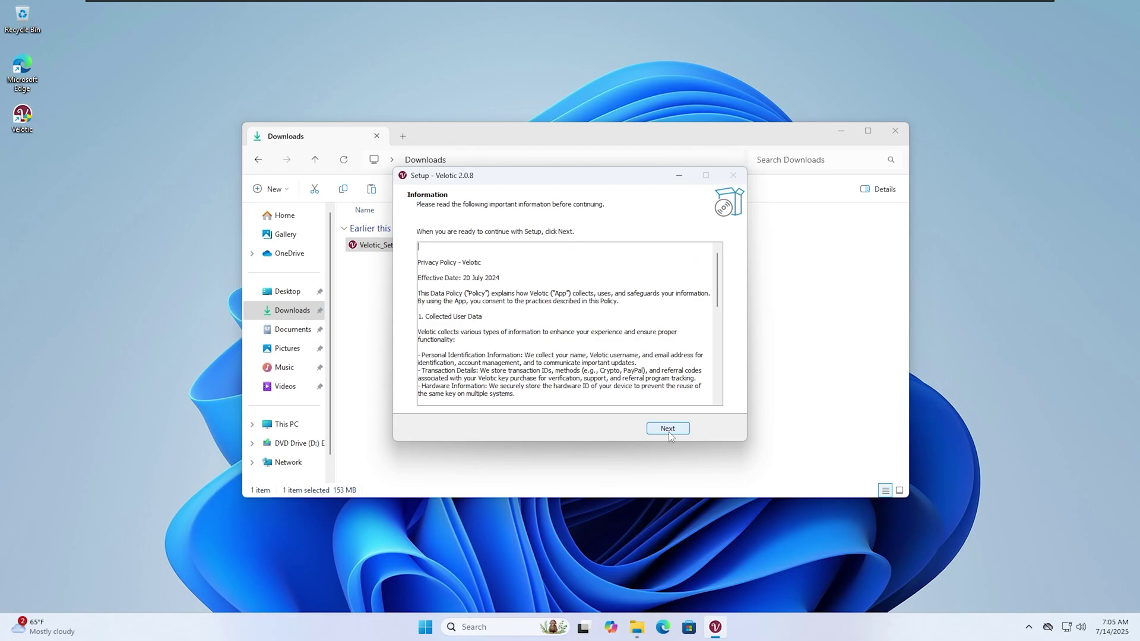
pyautogui.click(669, 433)
pyautogui.click(669, 432)
pyautogui.hotkey('alt', 'F4')
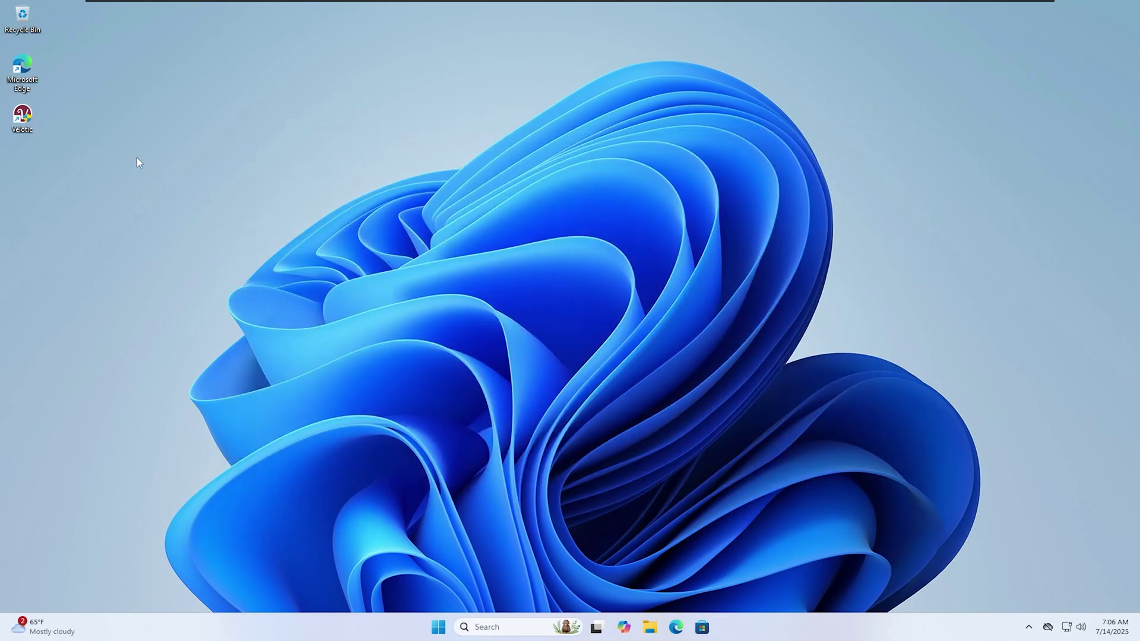
# Refresh the desktop and launch Velotic as admin, dismissing the Mem Reduct update prompt.
pyautogui.rightClick(465, 246)
pyautogui.click(492, 293)
pyautogui.doubleClick(22, 119)
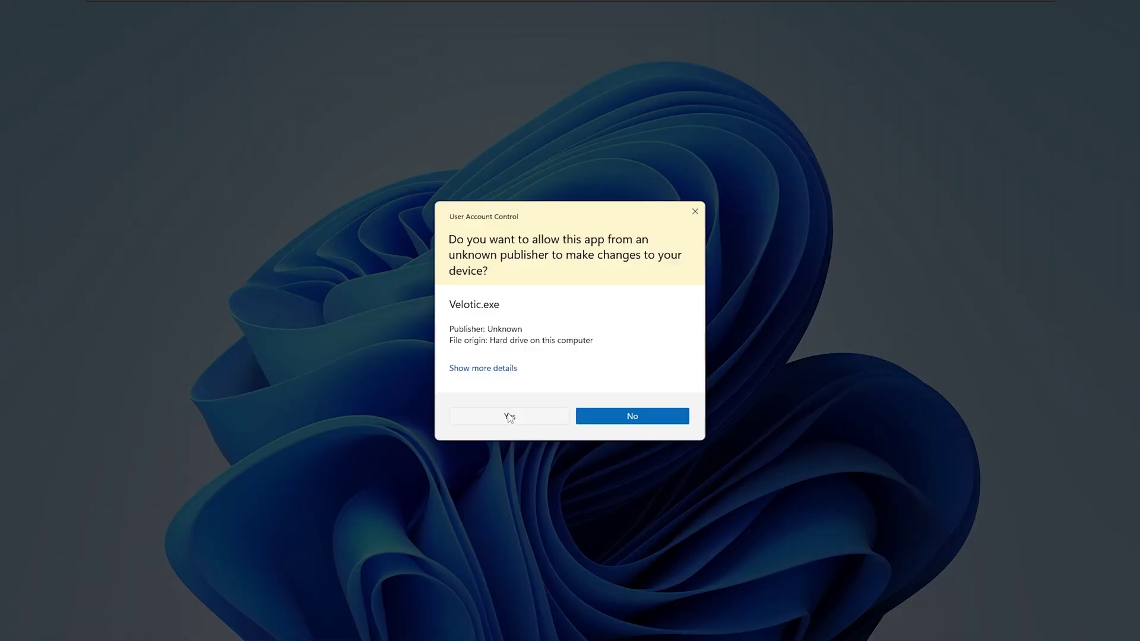
pyautogui.click(509, 416)
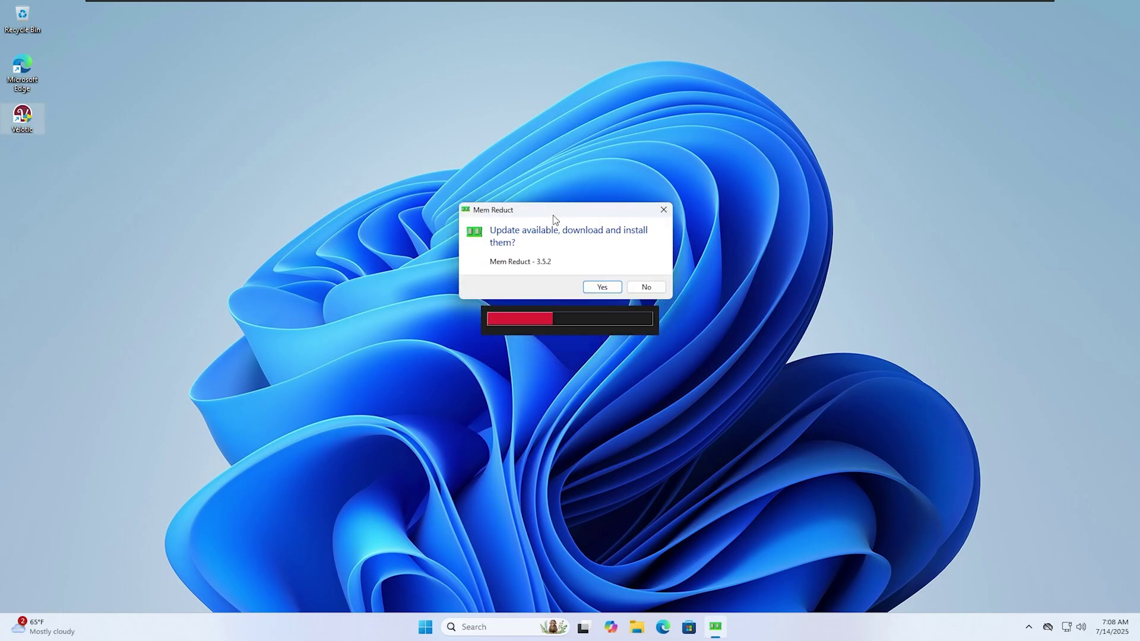
pyautogui.click(602, 286)
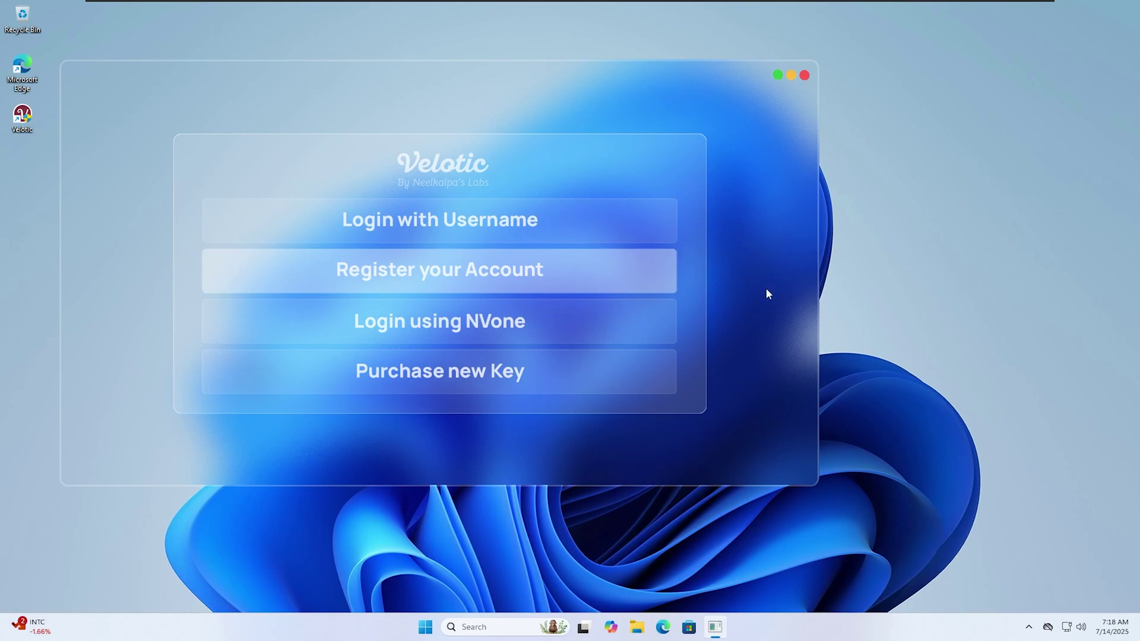
# Fill the registration form with full name, e-mail, pasted product key and a username, then submit.
pyautogui.click(644, 275)
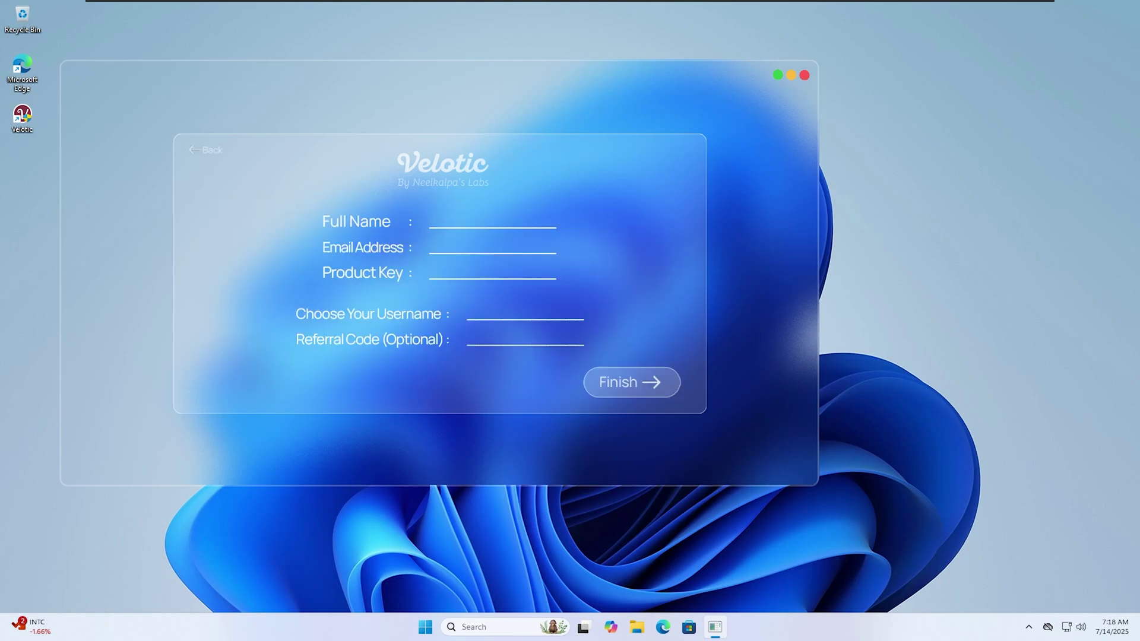
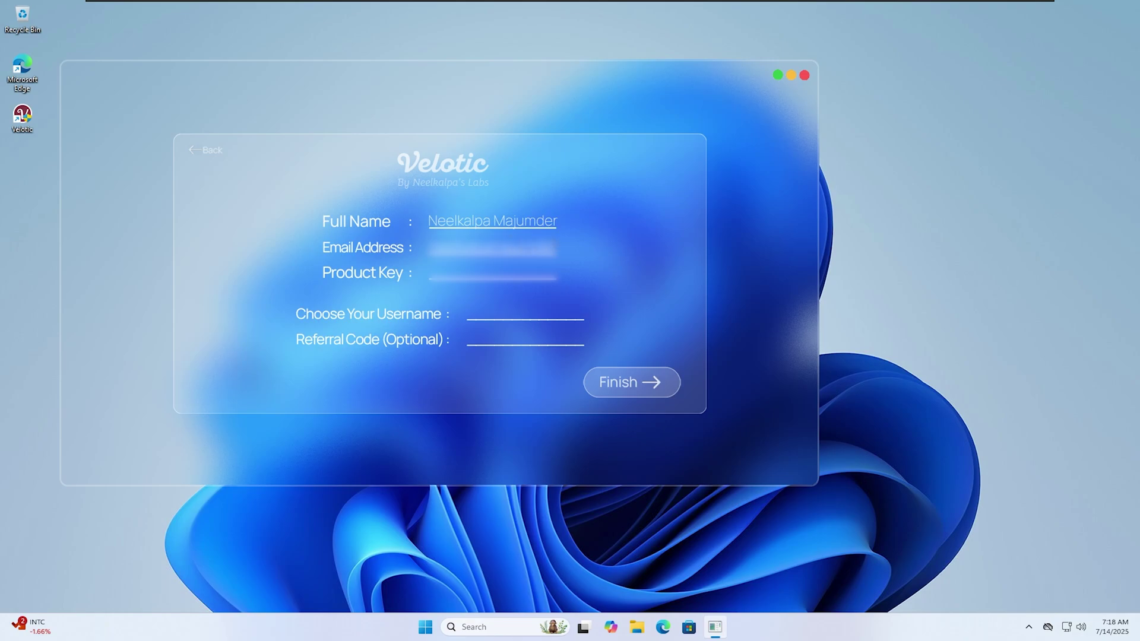
pyautogui.hotkey('ctrl', 'v')
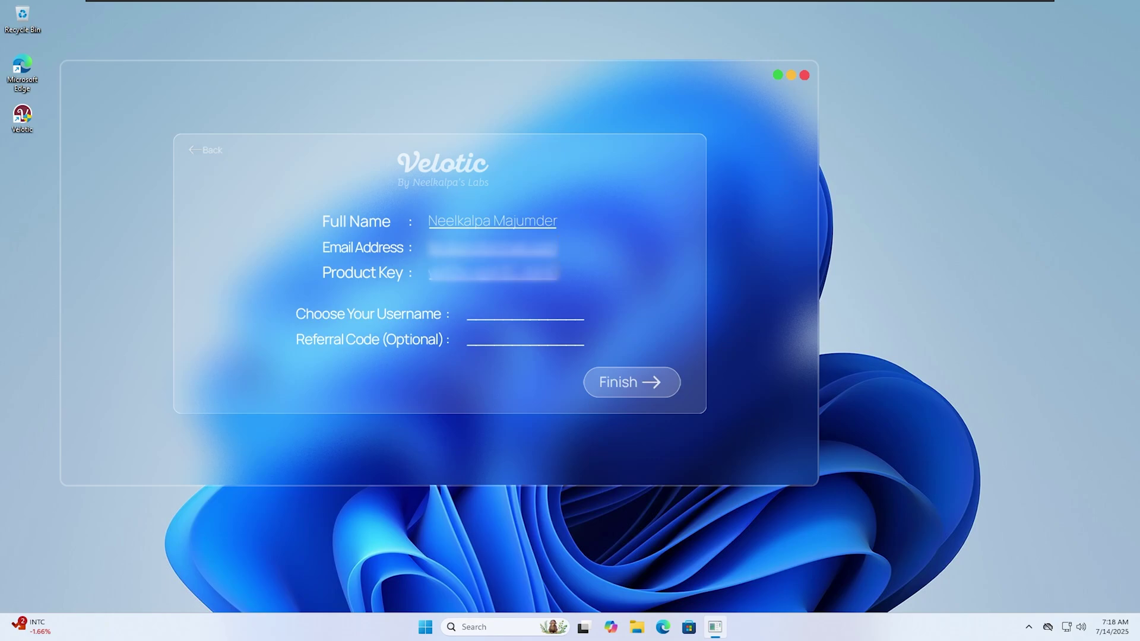
pyautogui.write('neel')
pyautogui.click(589, 396)
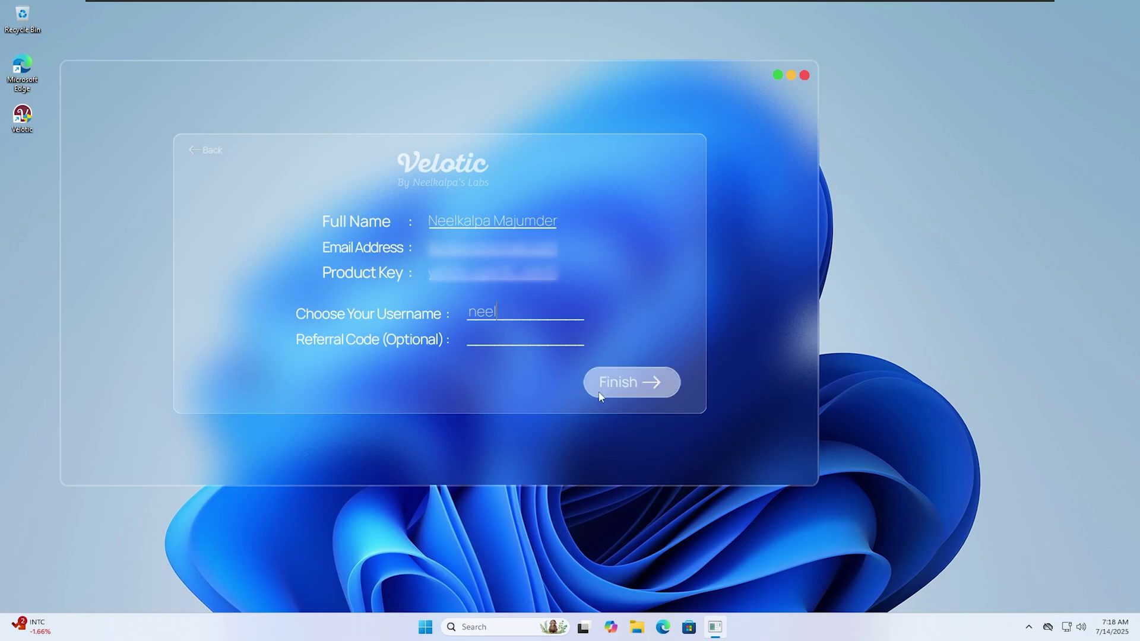
pyautogui.click(600, 396)
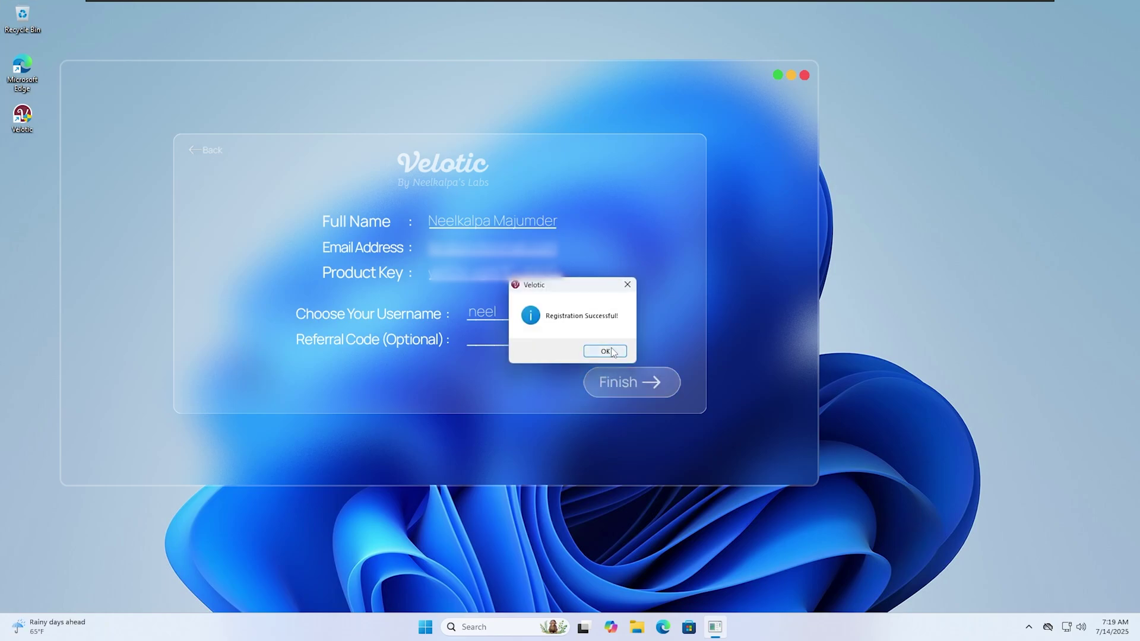
# Acknowledge the Registration Successful message and finish to reach the Velotic Home dashboard.
pyautogui.click(608, 350)
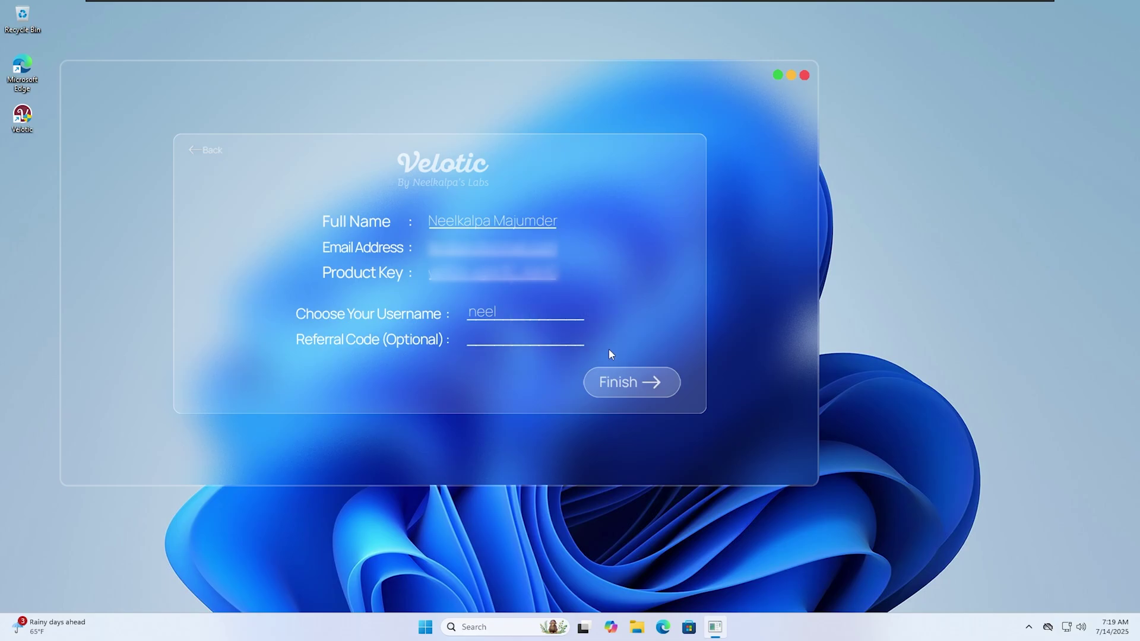
pyautogui.click(605, 384)
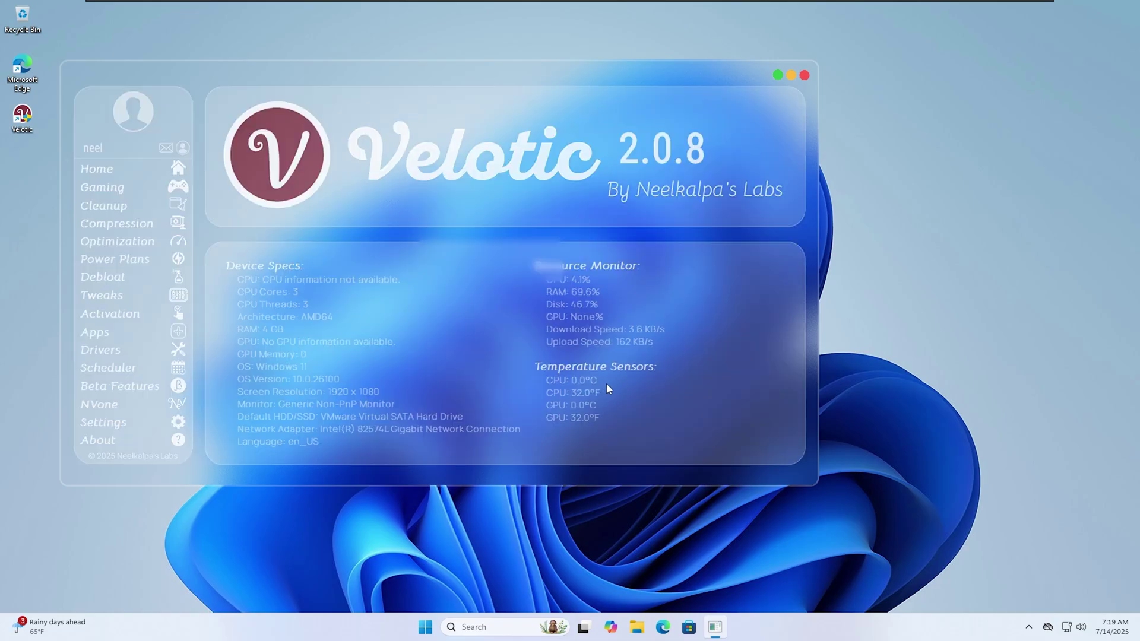